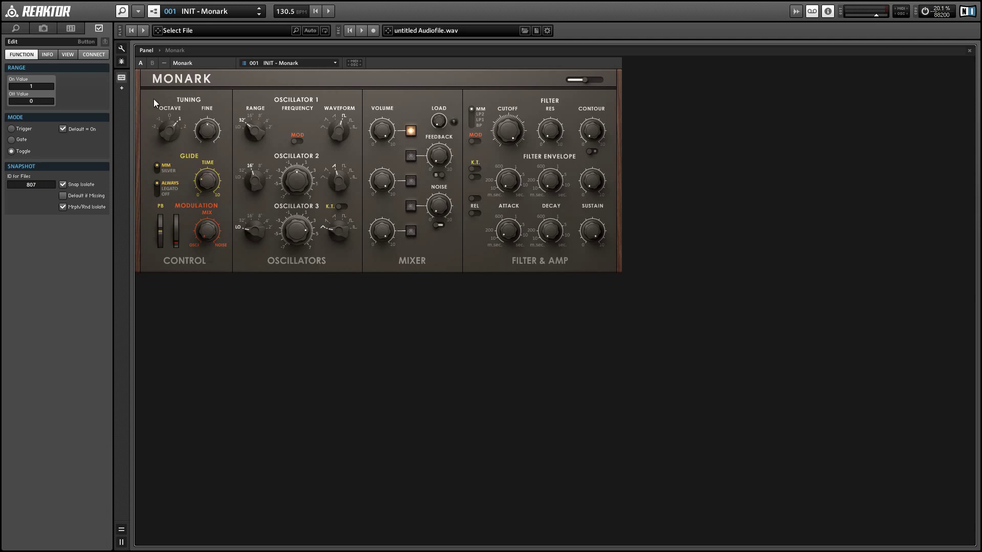
Open Monark's B page with Edit on, cycling Settings 2 and 3 back to Setting 1
click(153, 62)
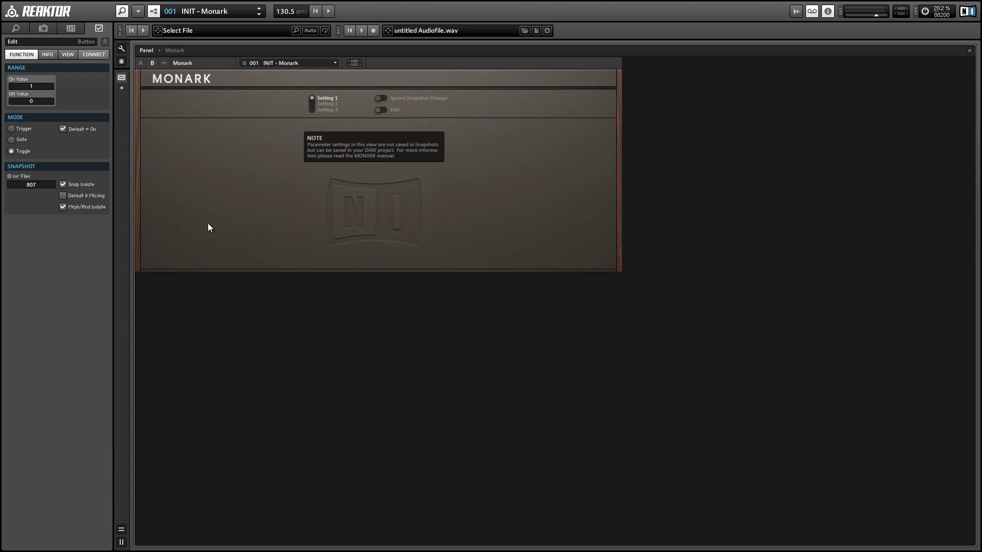
click(384, 108)
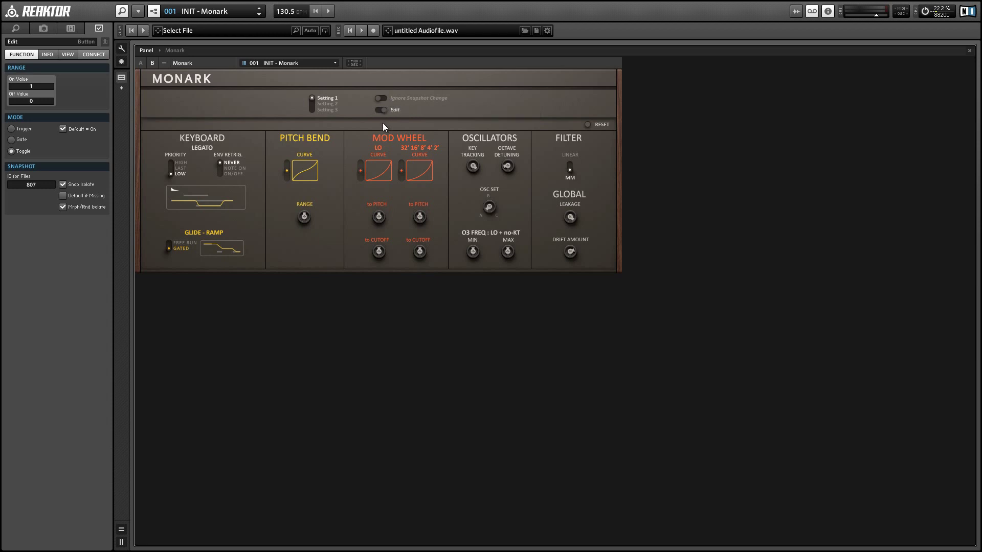
click(312, 98)
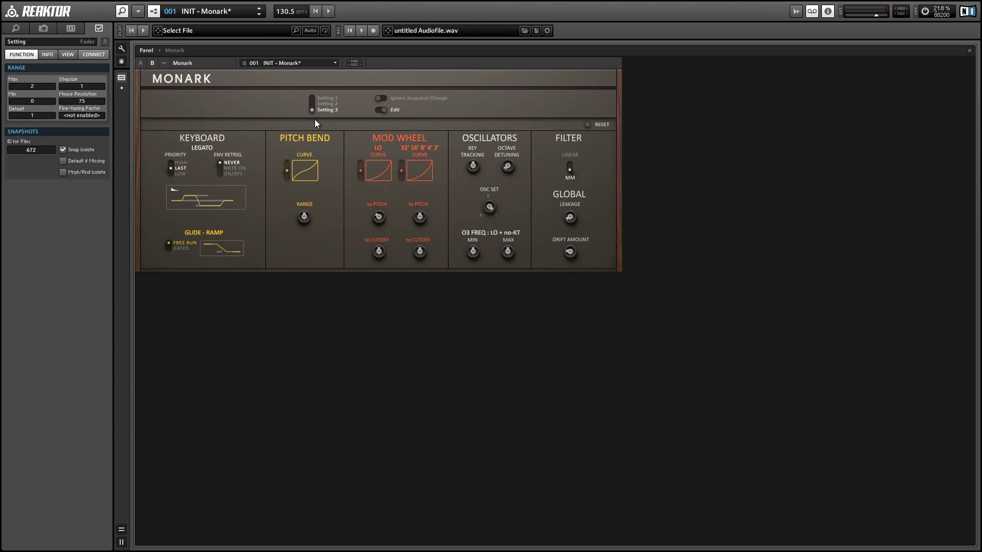
click(313, 95)
click(314, 109)
click(308, 95)
click(381, 109)
Check the mod wheel to-pitch amounts and oscillator 3 maximum frequency, then RESET the page
click(377, 217)
click(418, 217)
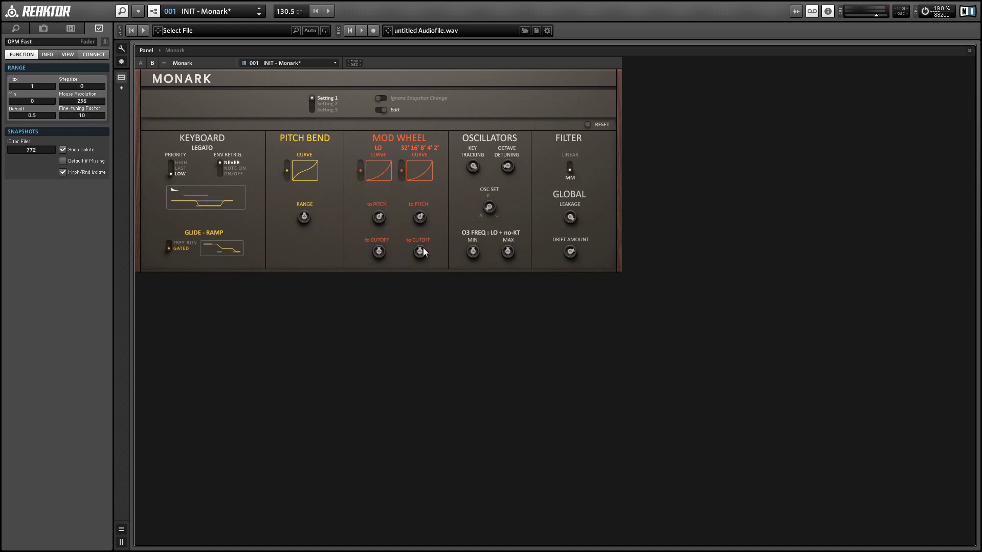
click(508, 251)
click(587, 124)
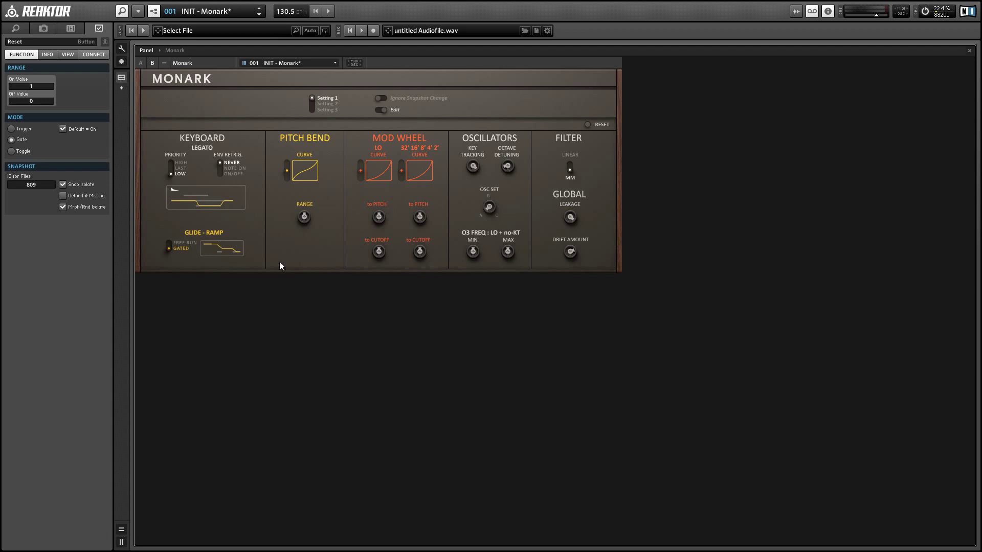
Lower the master output volume slightly and switch Keyboard PRIORITY from LOW to LAST
drag(153, 129, 271, 274)
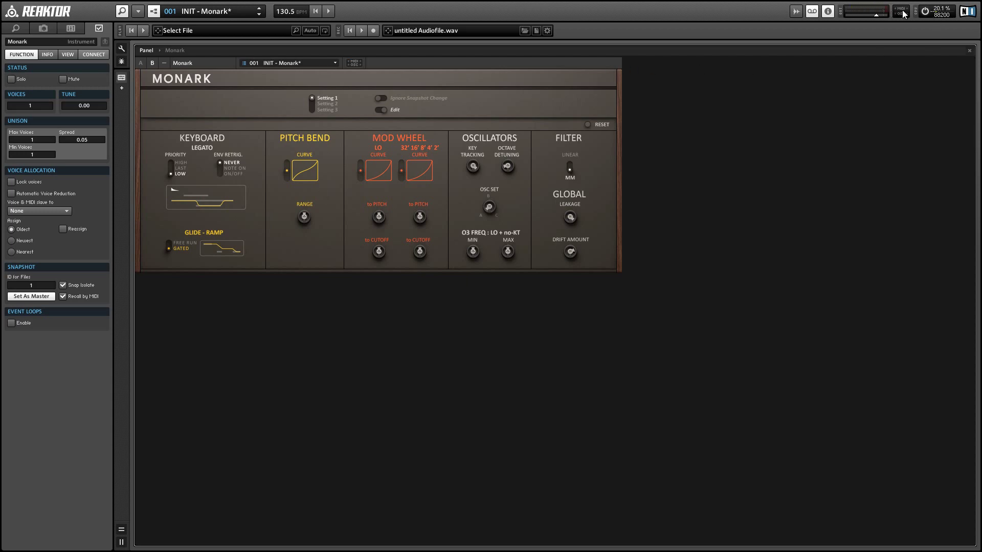
drag(872, 17, 863, 19)
mouse_move(172, 174)
mouse_down()
mouse_move(171, 158)
mouse_move(167, 168)
mouse_up()
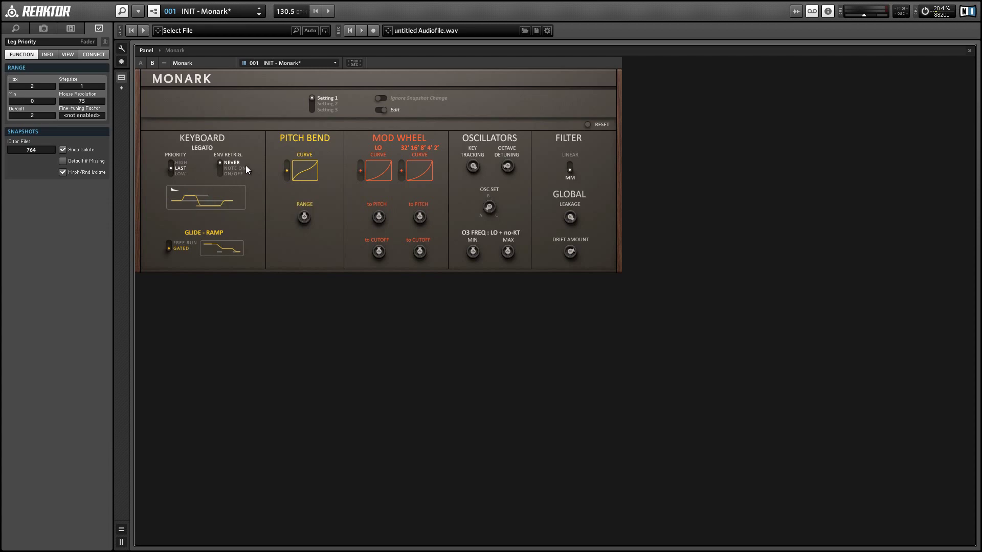
On the A panel, nudge the Filter Envelope SUSTAIN knob up slightly, then return to view B
mouse_move(226, 159)
mouse_move(200, 169)
click(140, 63)
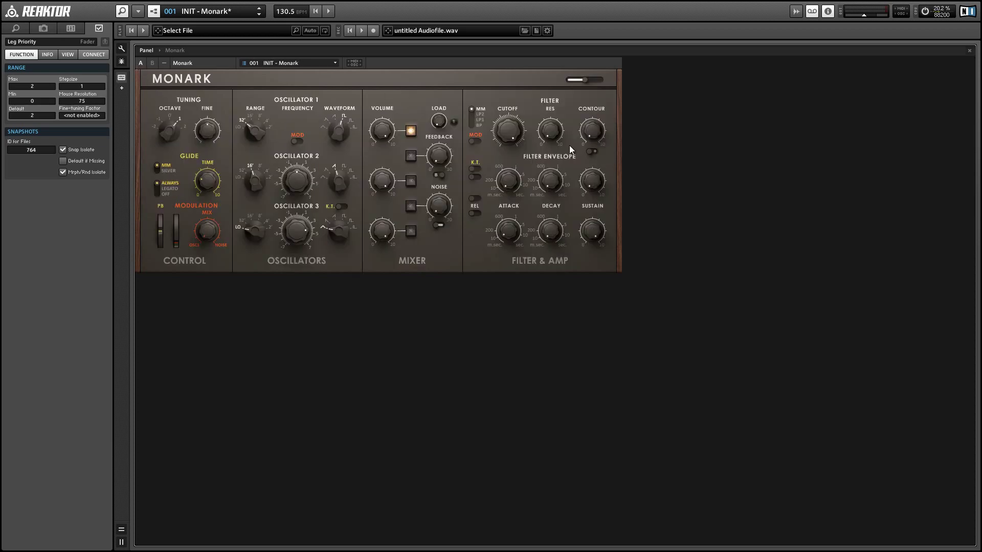
click(594, 130)
click(508, 179)
click(513, 137)
drag(596, 186, 584, 149)
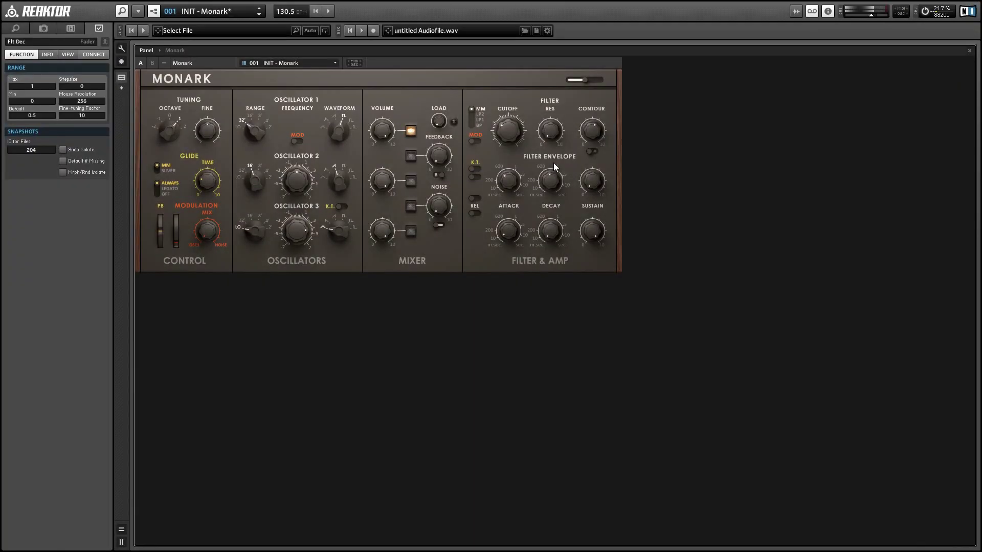
click(153, 64)
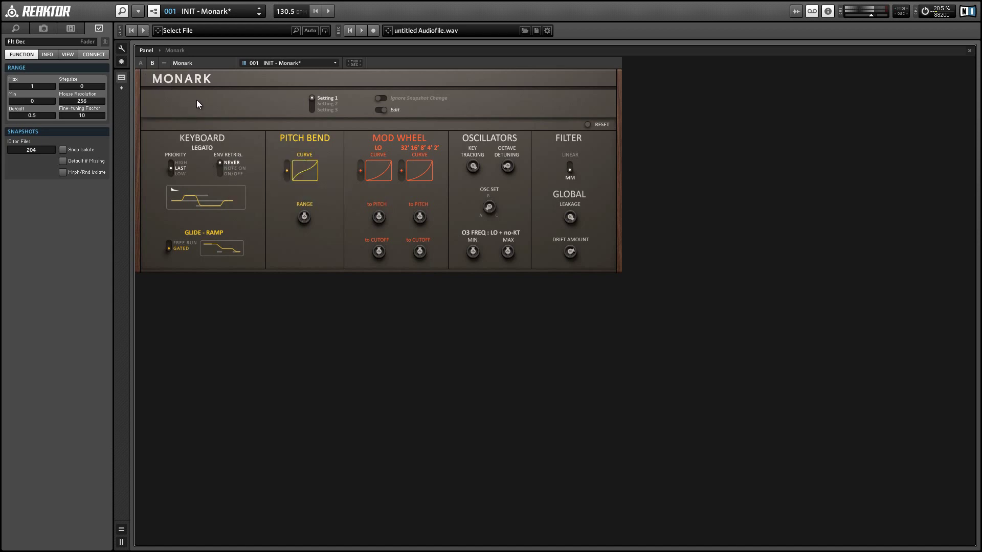
Cycle the ENV RETRIG. switch through NEVER until it settles on NOTE ON
click(219, 167)
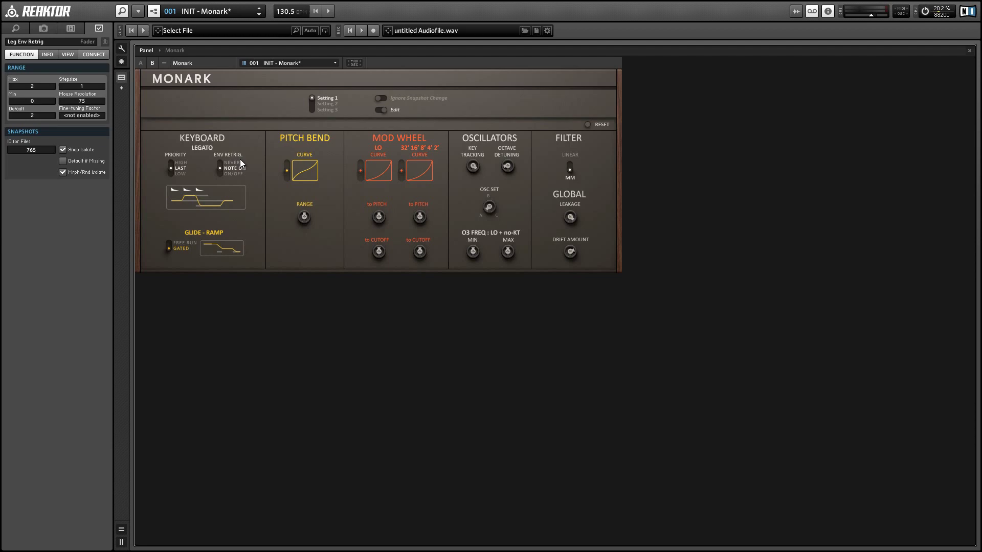
mouse_move(239, 169)
click(228, 169)
mouse_move(216, 172)
click(223, 170)
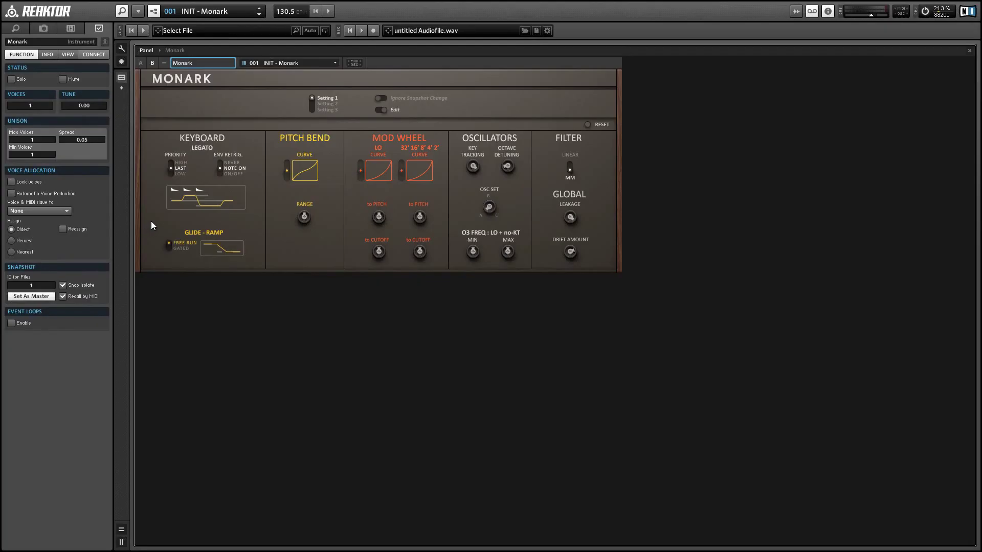
On the A panel, set the amp DECAY knob to its midpoint and turn on the REL switch
drag(151, 221, 257, 272)
click(140, 63)
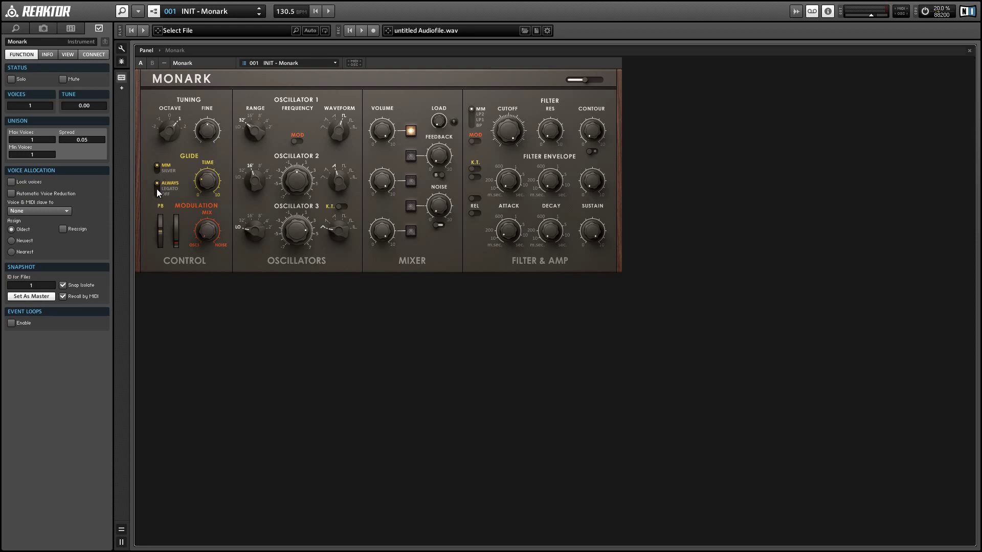
click(204, 187)
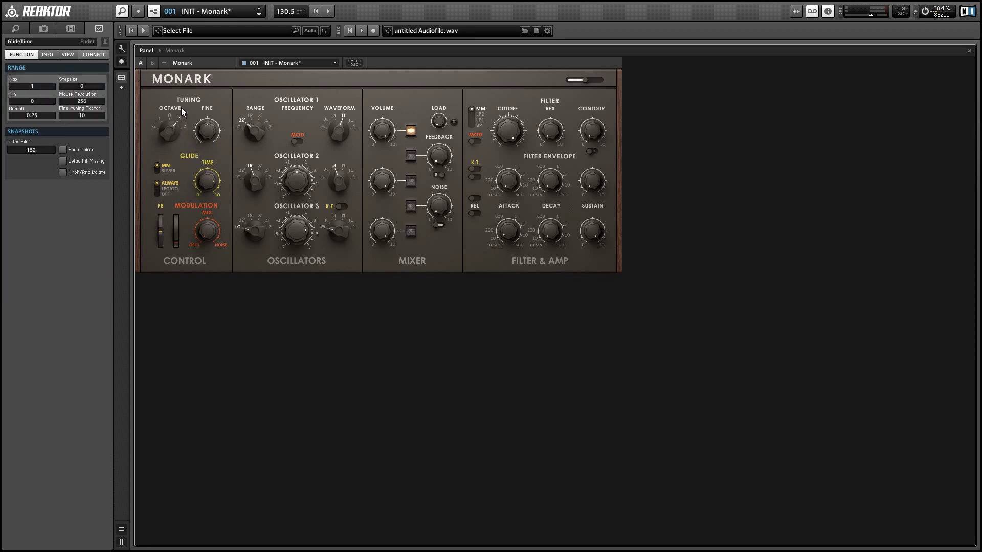
click(547, 230)
click(513, 234)
click(475, 214)
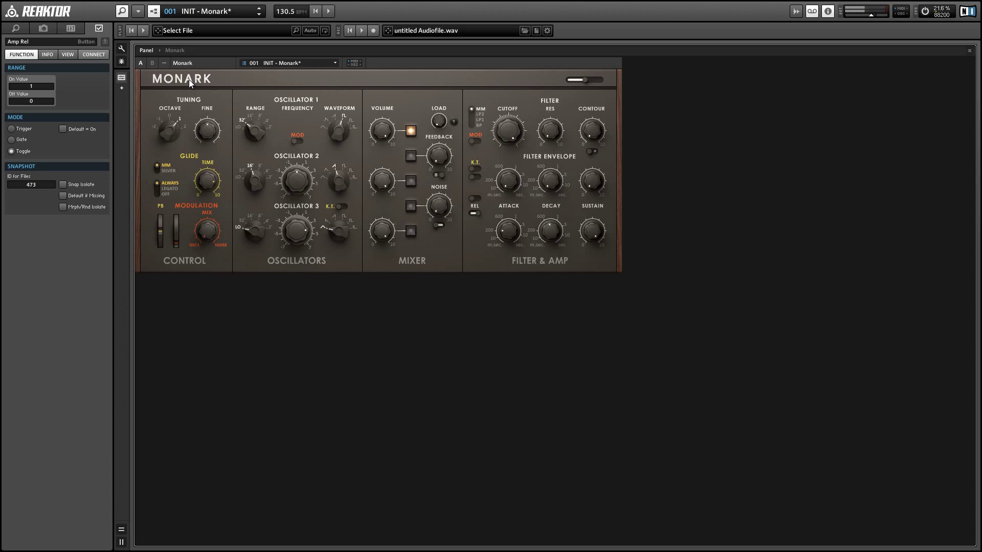
On the B page, toggle GLIDE-RAMP to GATED and back to FREE RUN
click(153, 63)
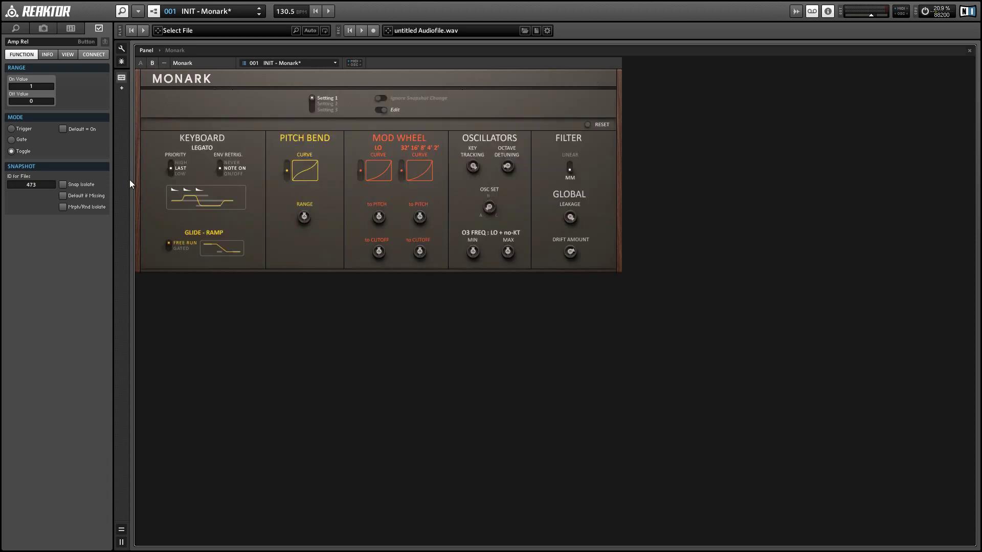
click(171, 244)
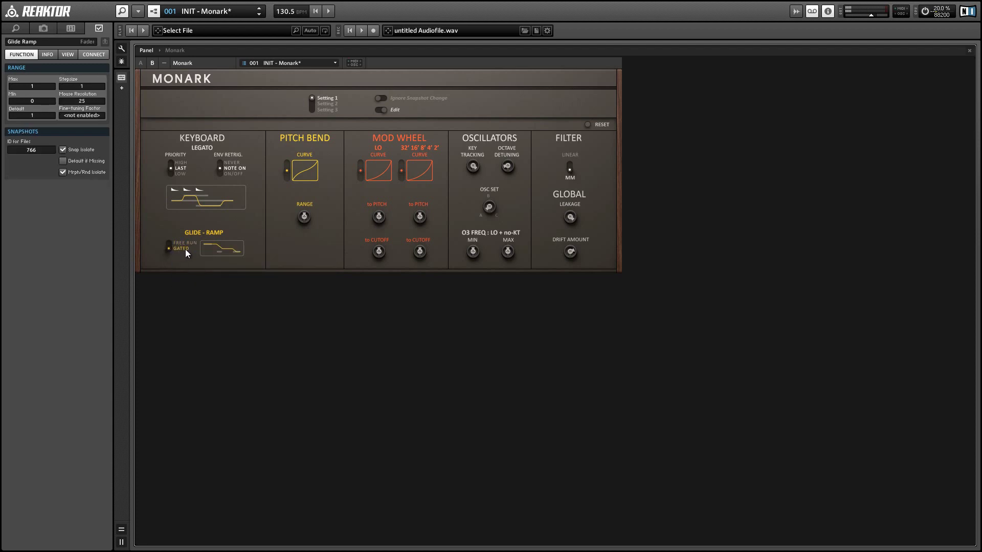
mouse_move(186, 252)
click(169, 244)
click(168, 244)
drag(344, 256, 269, 128)
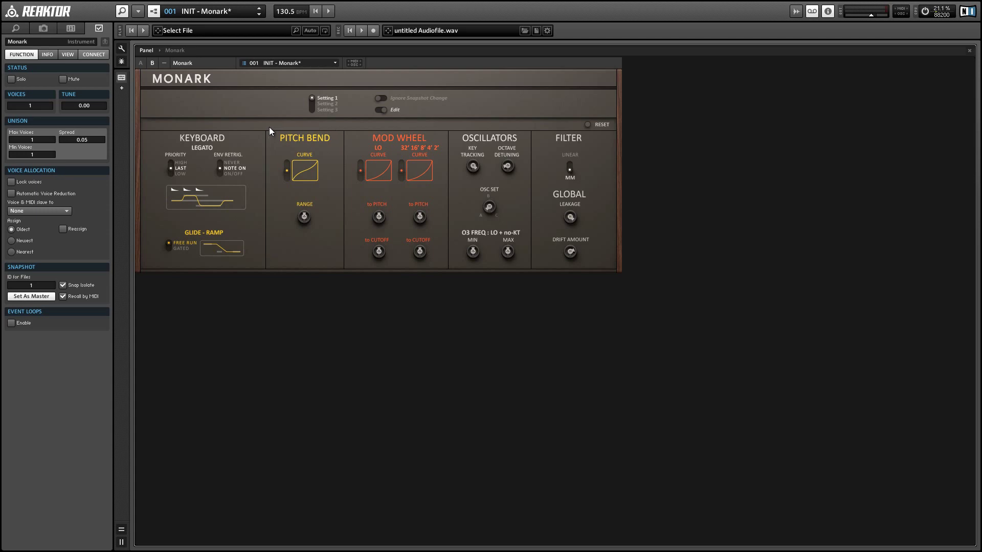
click(142, 62)
click(159, 235)
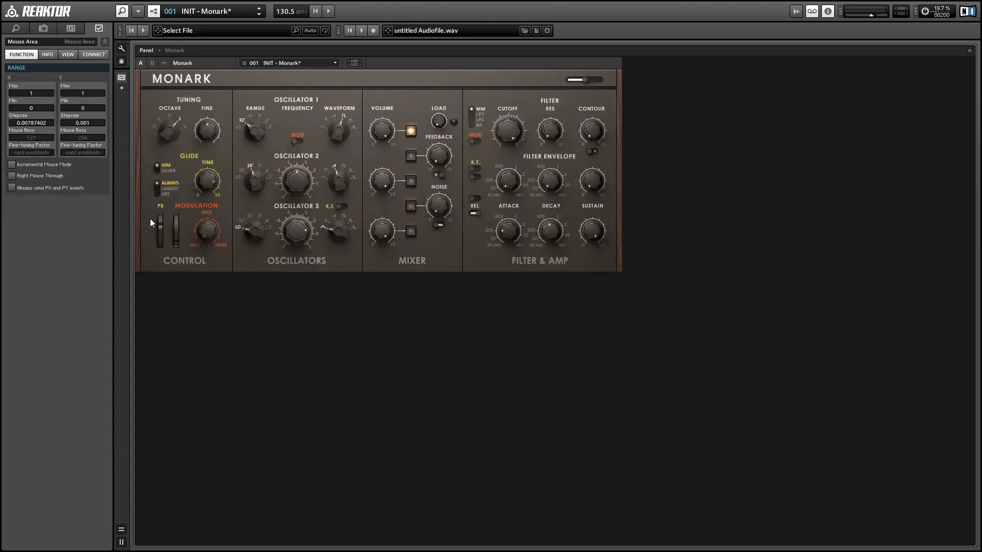
click(154, 62)
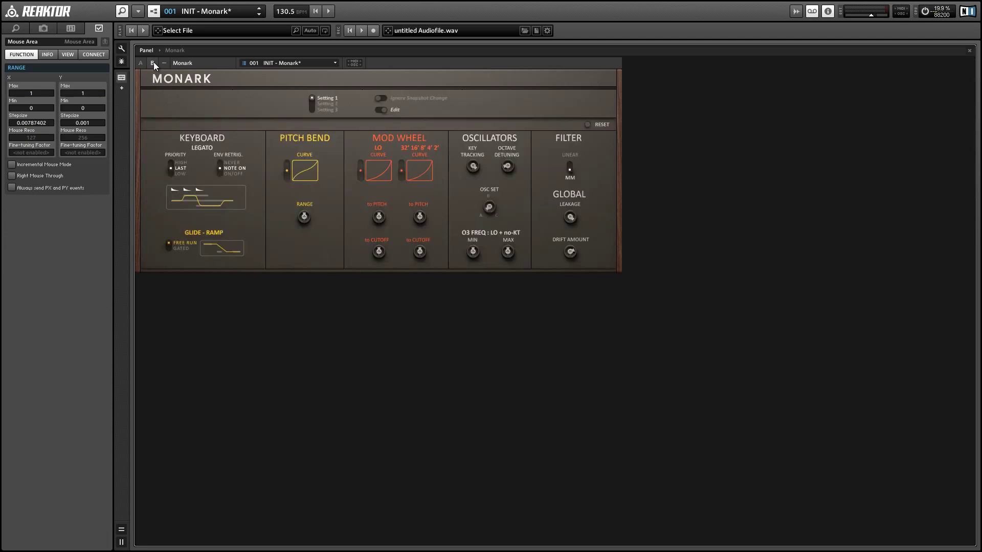
click(287, 175)
drag(284, 204, 275, 244)
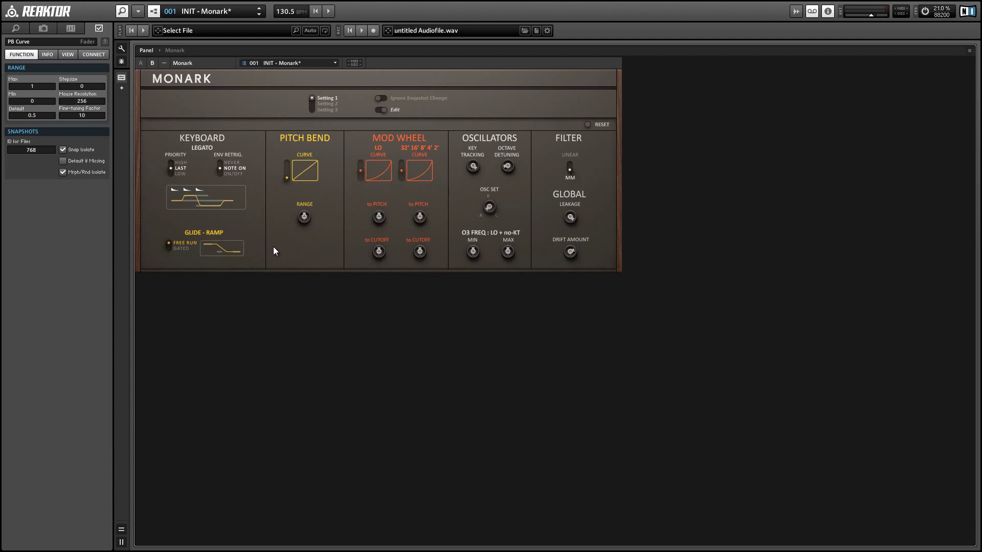
click(143, 65)
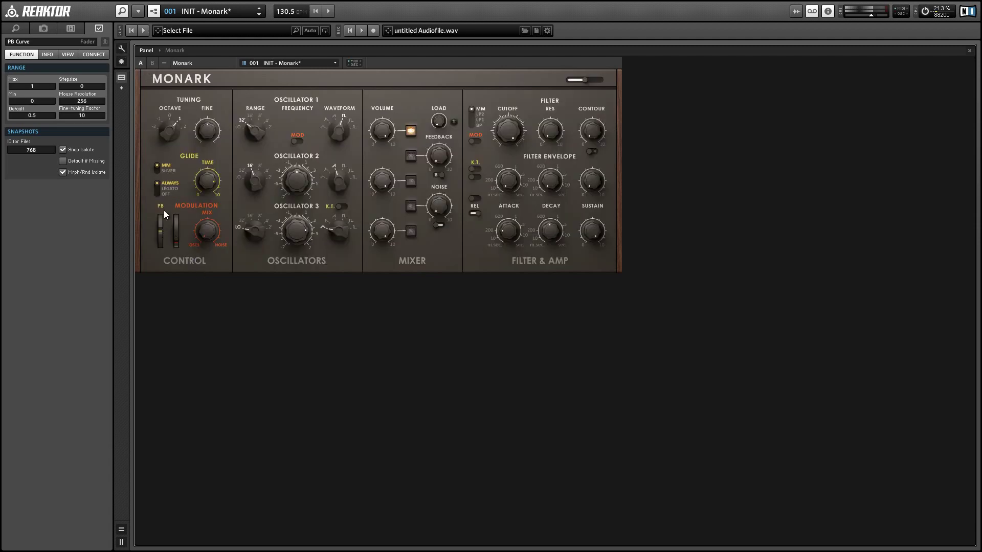
click(157, 193)
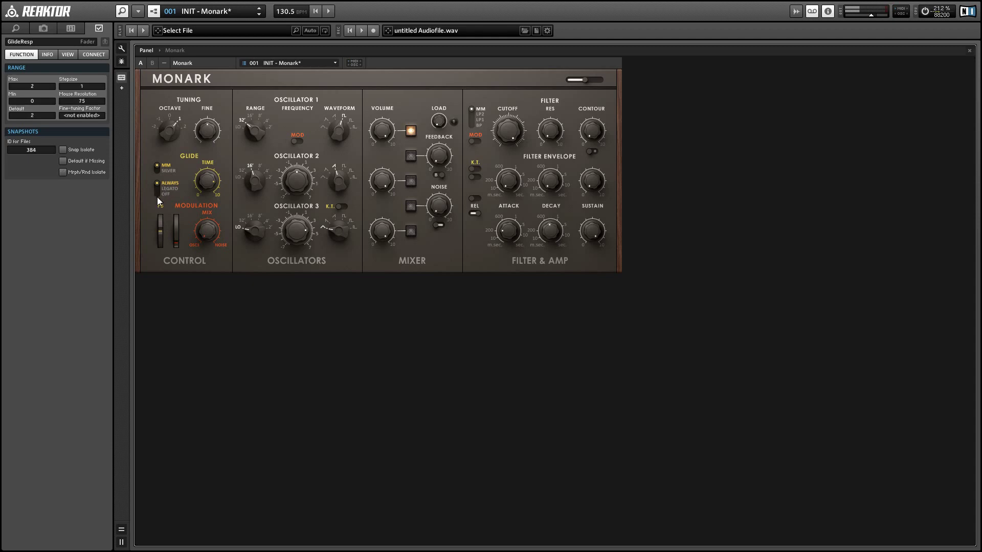
click(207, 181)
click(160, 232)
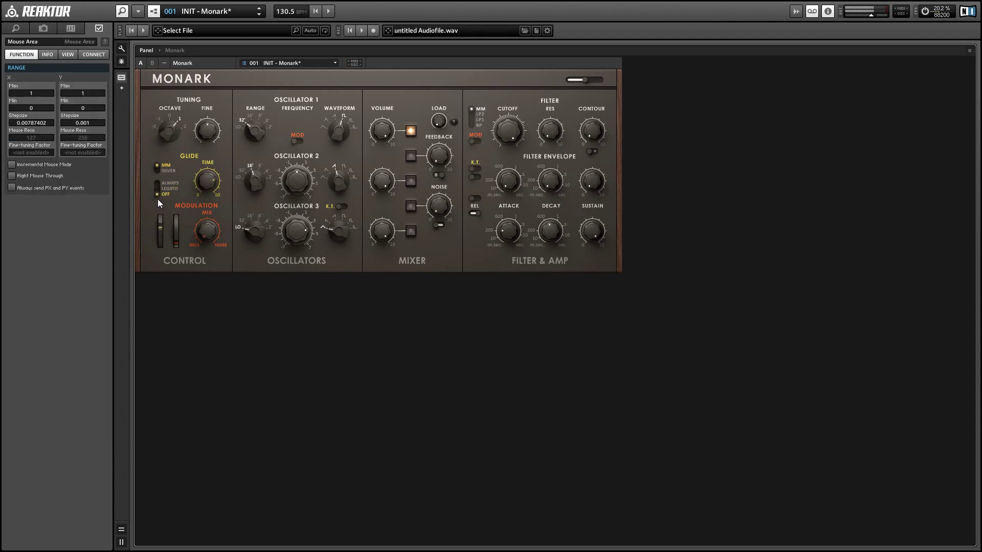
click(152, 63)
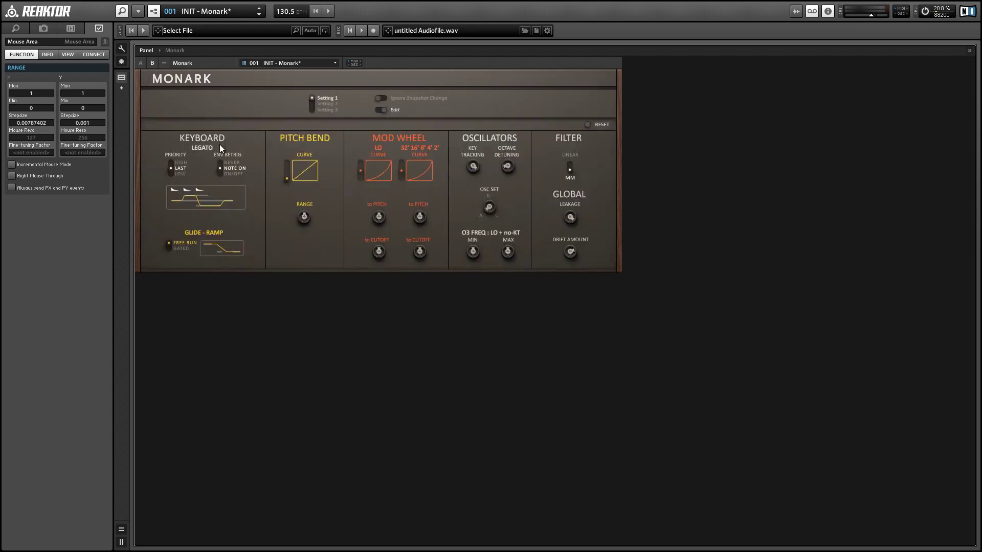
click(284, 171)
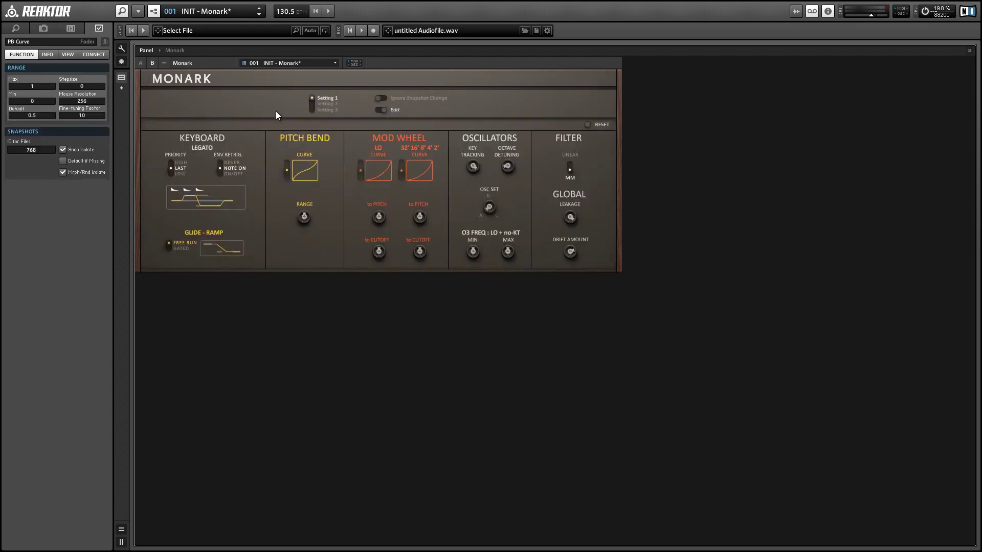
click(142, 63)
click(161, 230)
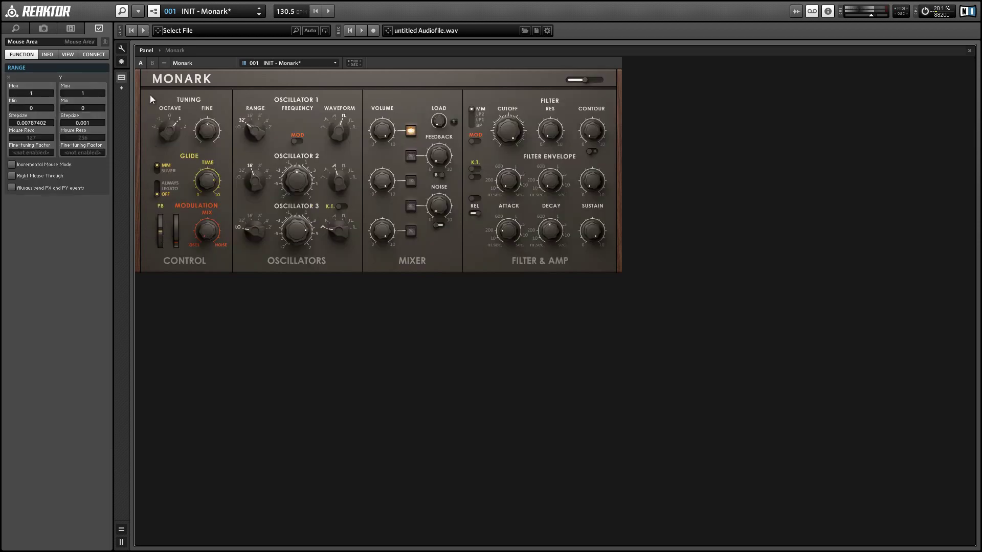
click(152, 64)
drag(287, 172, 278, 217)
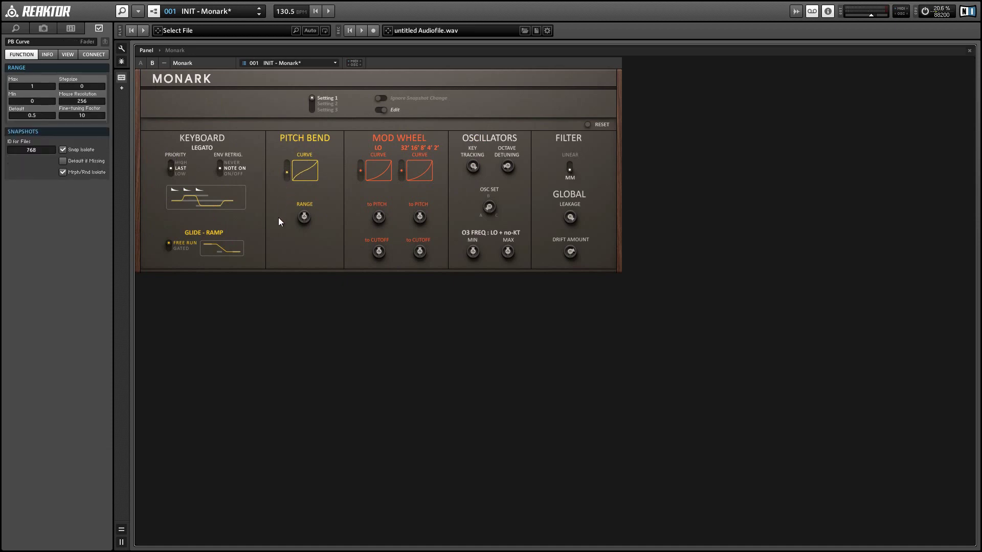
click(139, 64)
click(161, 225)
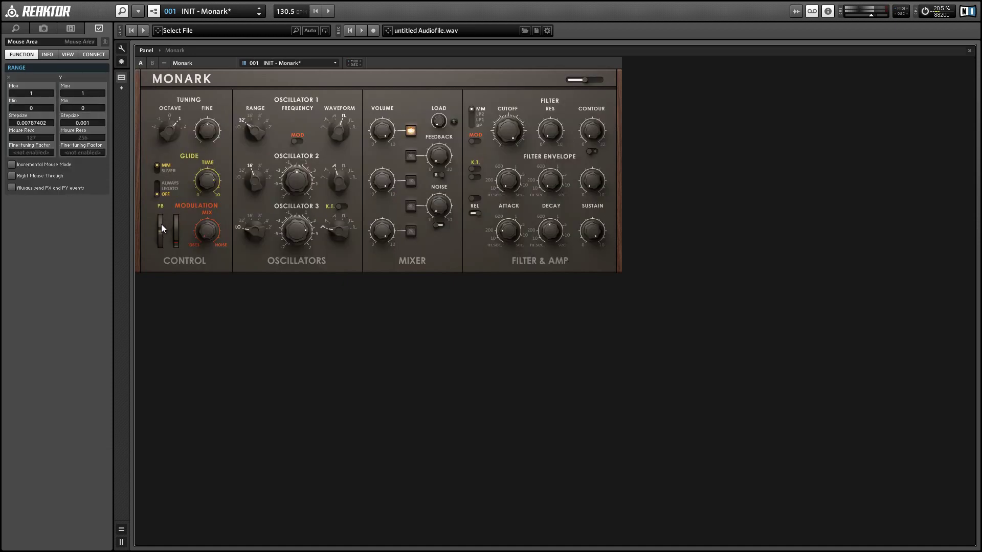
click(152, 63)
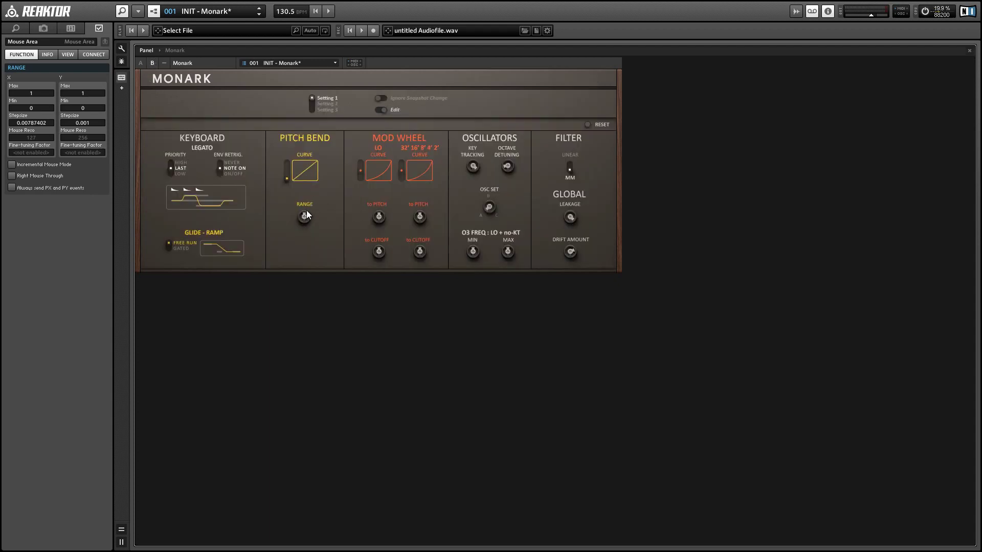
click(304, 217)
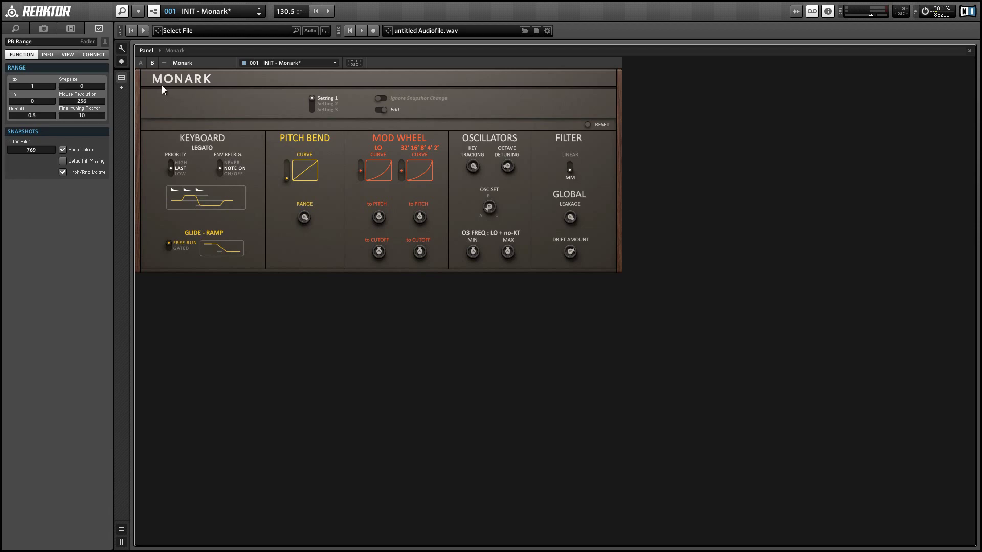
click(141, 63)
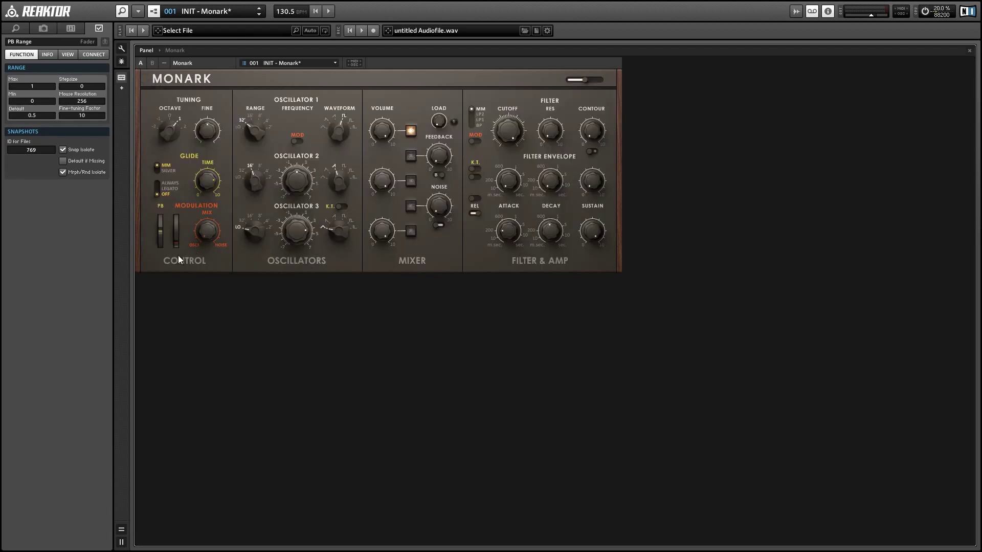
click(162, 231)
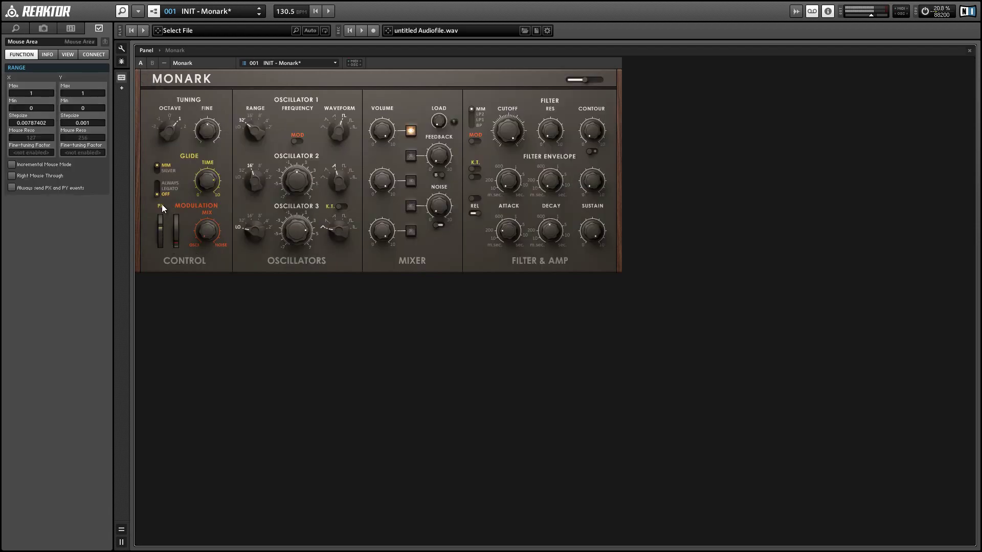
click(174, 50)
click(146, 50)
click(152, 63)
click(304, 217)
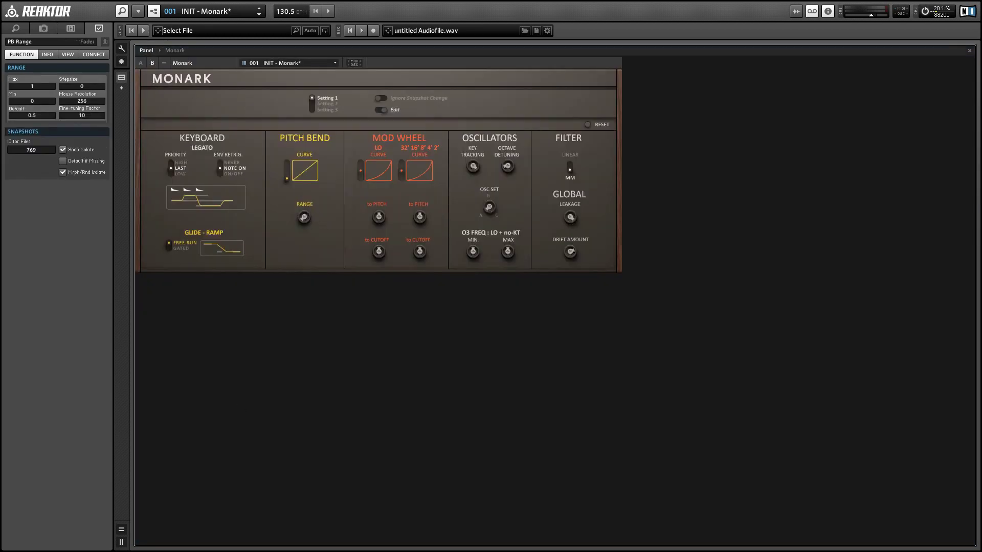
click(142, 63)
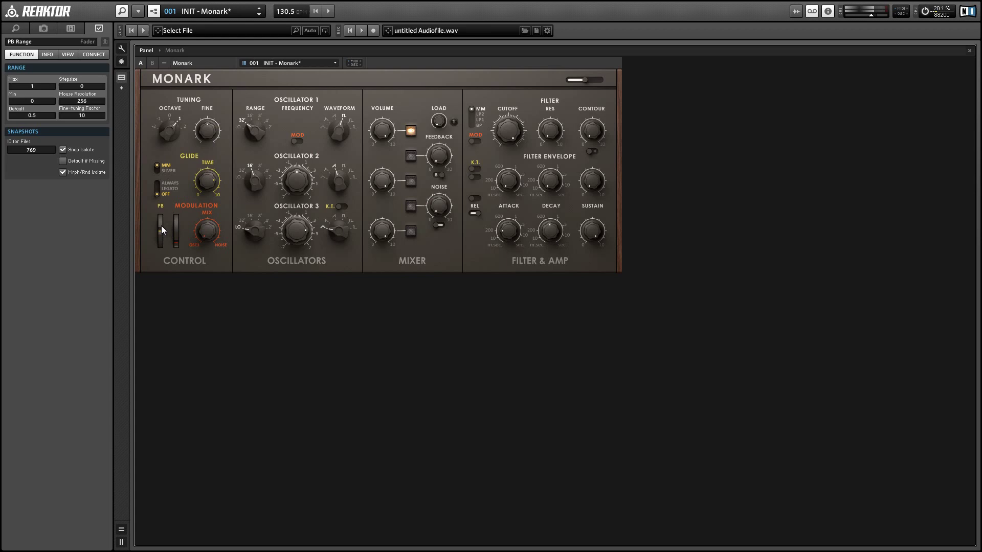
click(161, 226)
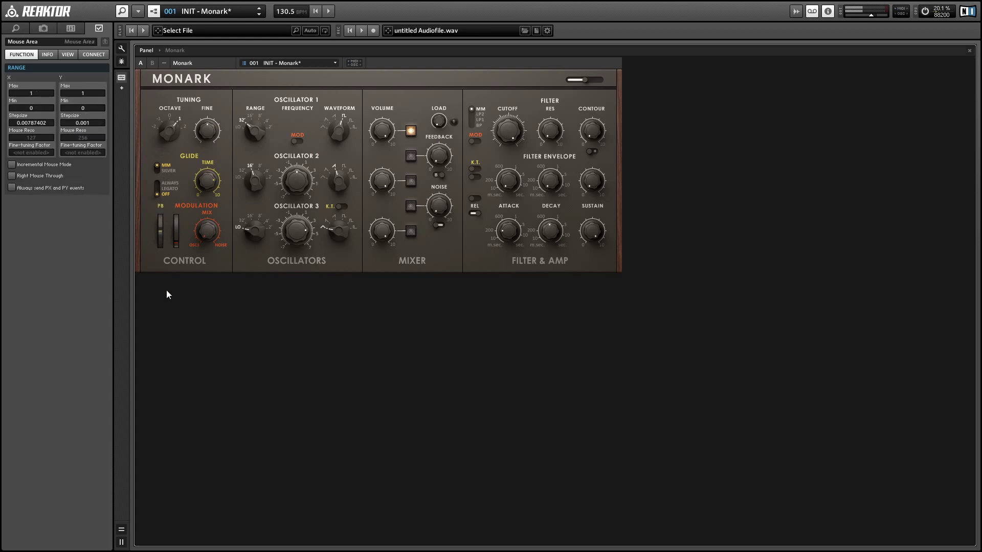
Show the B settings page, view the instrument properties, and toggle A/B back to B
click(154, 63)
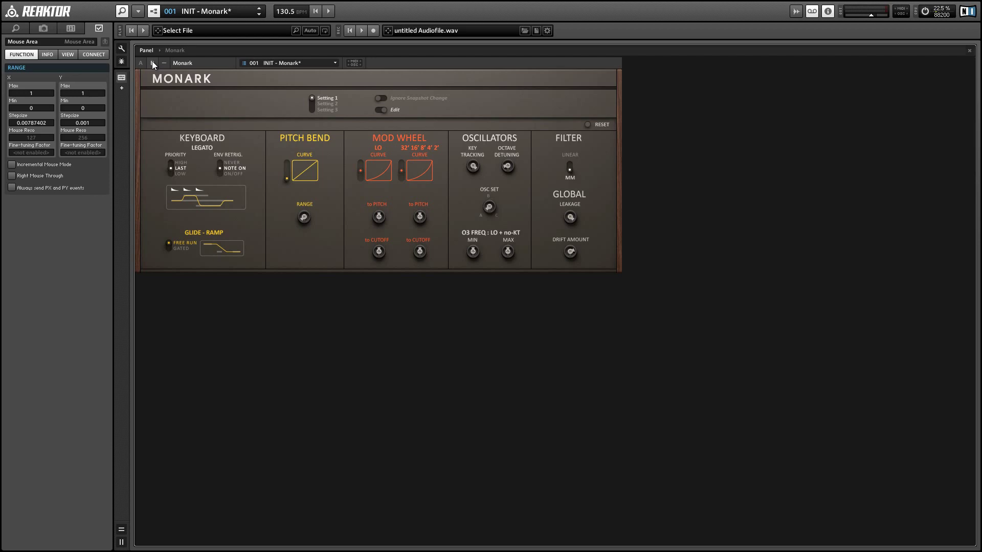
click(339, 130)
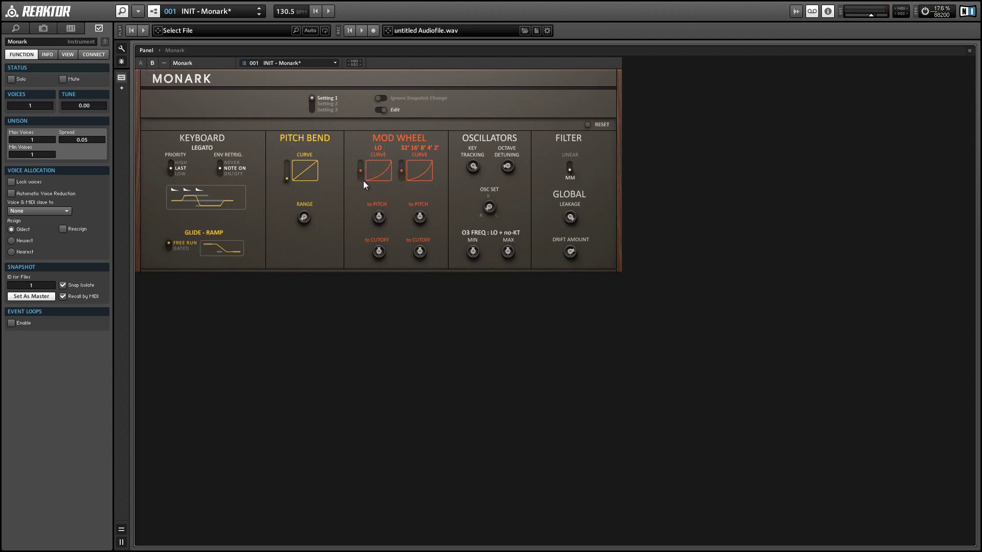
click(141, 62)
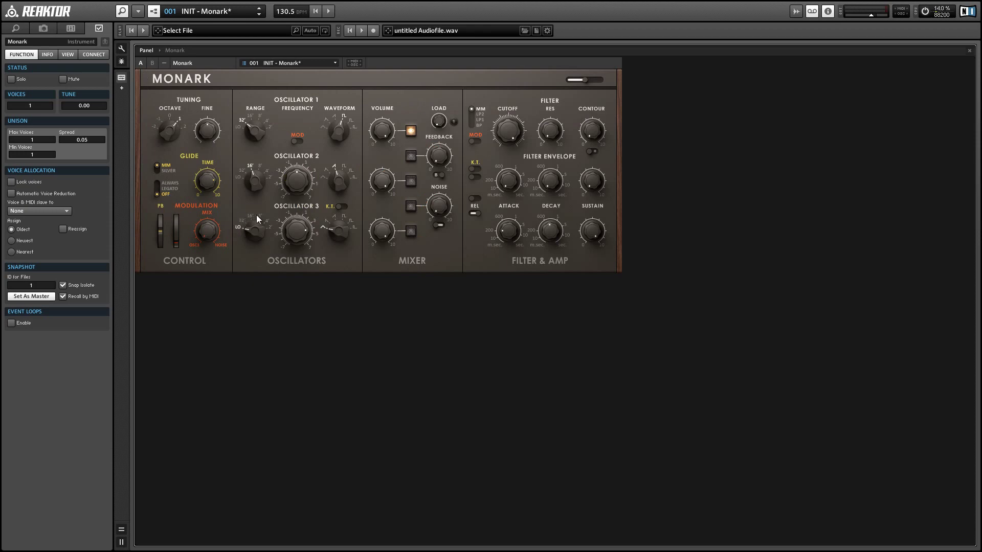
click(152, 63)
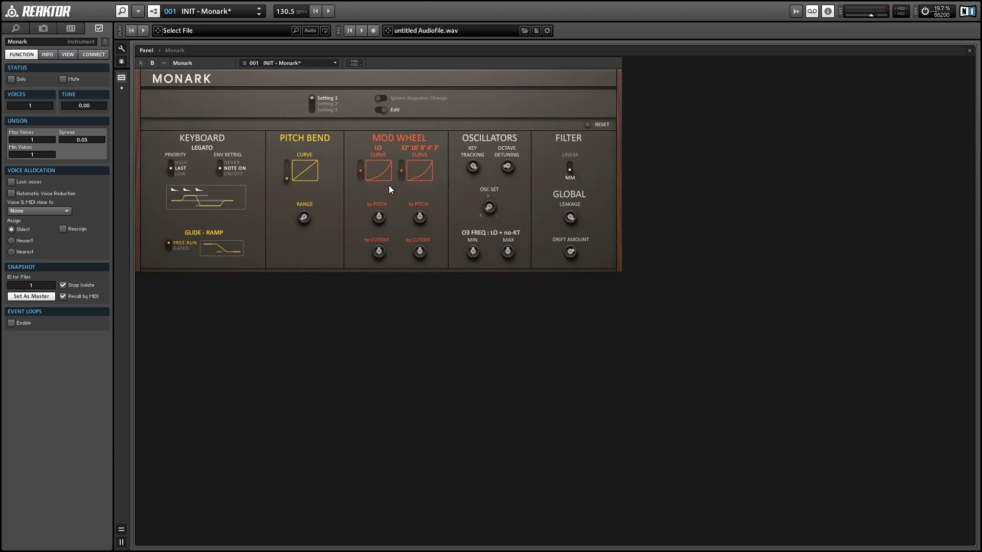
Select the LO mod wheel to PITCH knob, then marquee-select the to CUTOFF knob
click(377, 216)
click(393, 230)
drag(354, 231, 400, 276)
Reload the INIT - Monark preset and check the key tracking and octave detuning settings
click(204, 11)
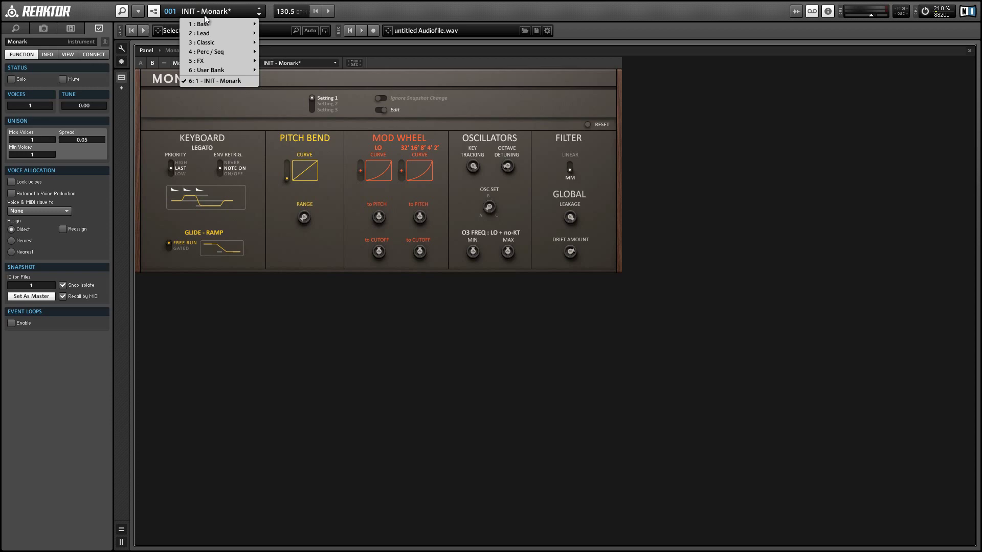
click(217, 82)
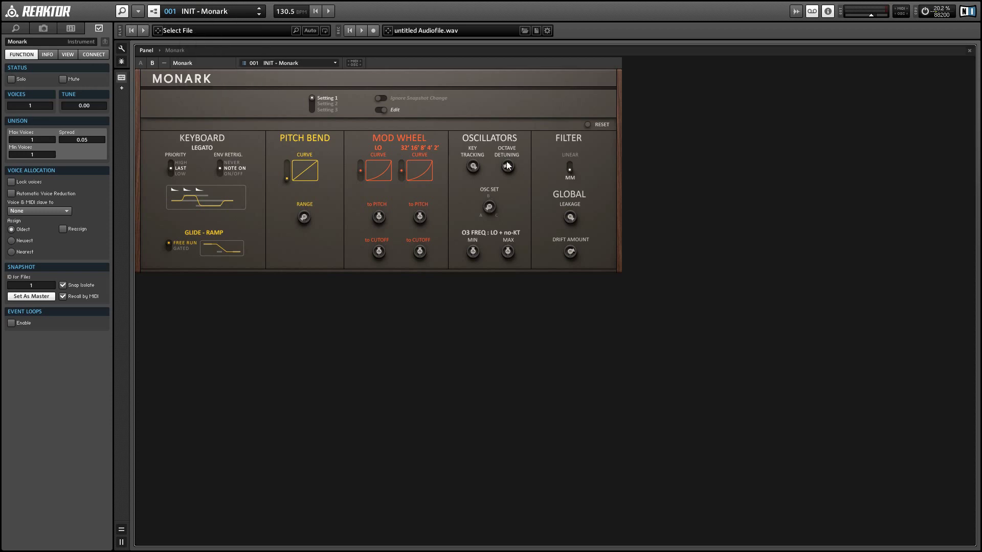
click(474, 167)
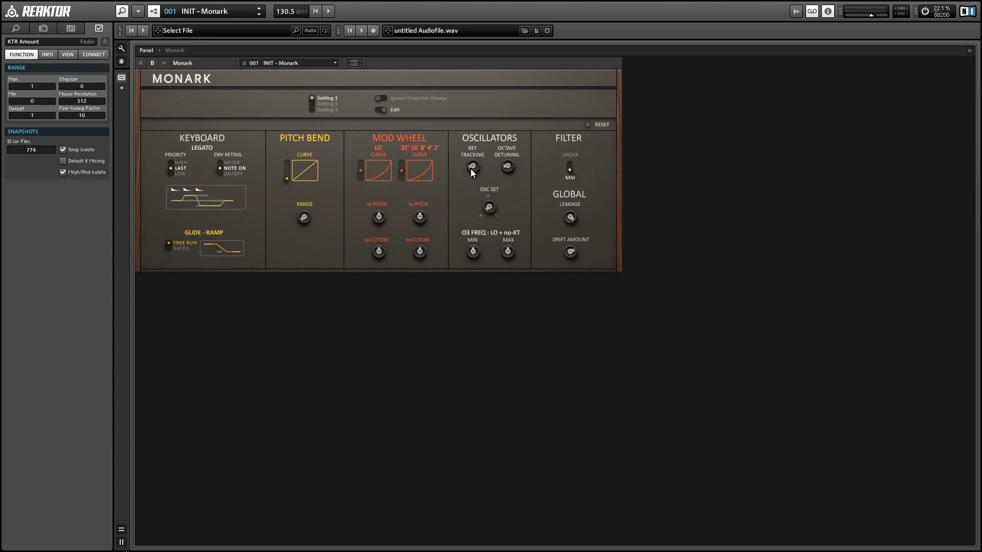
click(508, 165)
Turn on oscillator 2 in the mixer, then check Octave Detuning and OSC SET on view B
click(139, 63)
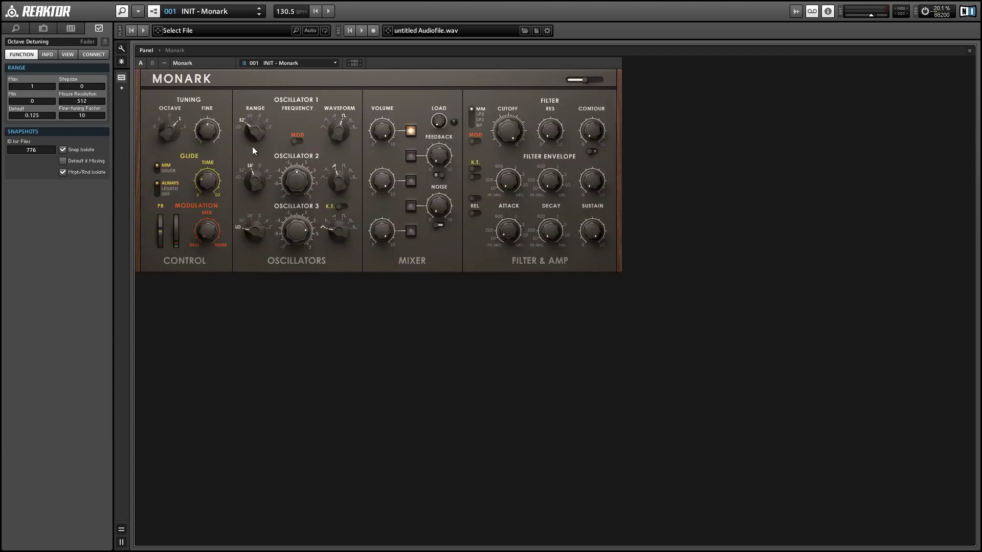
click(410, 181)
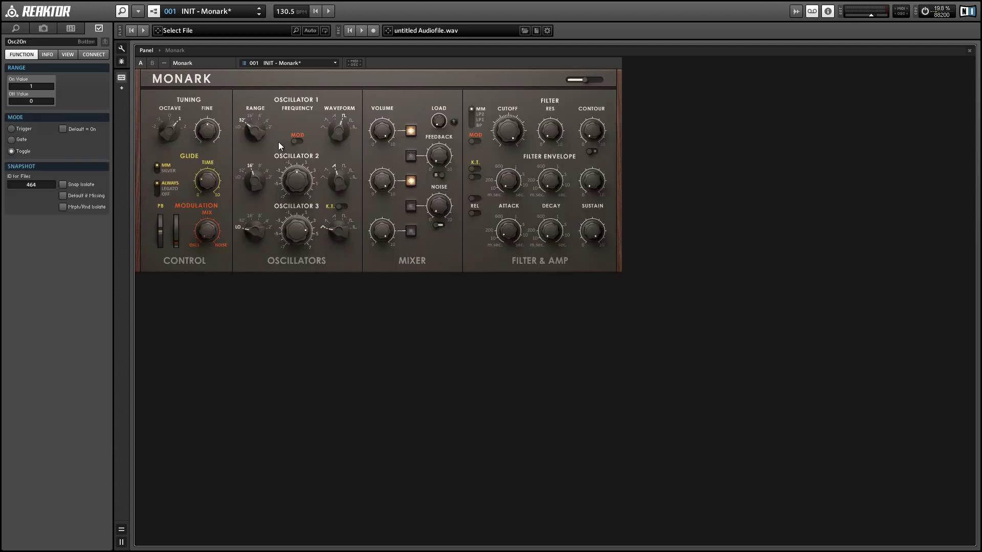
click(152, 64)
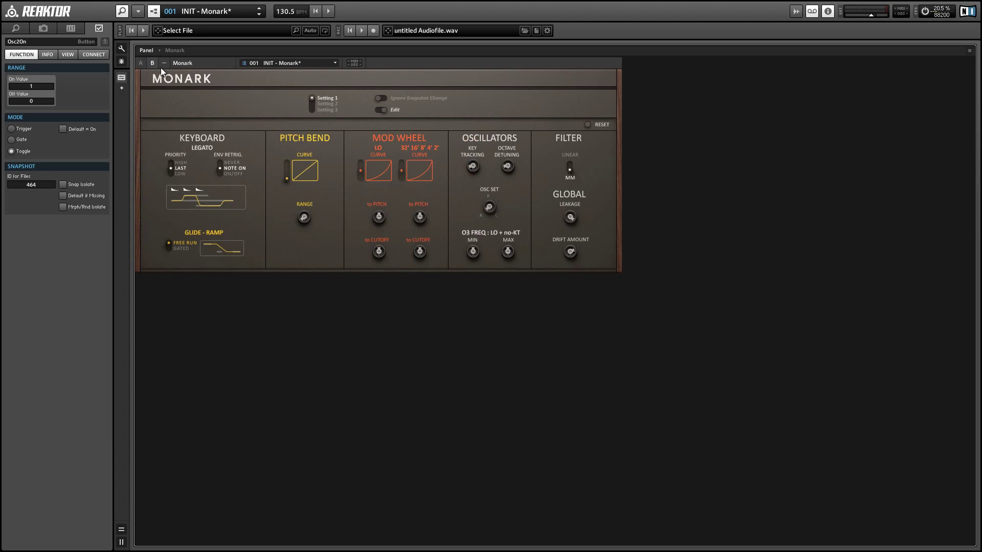
click(507, 169)
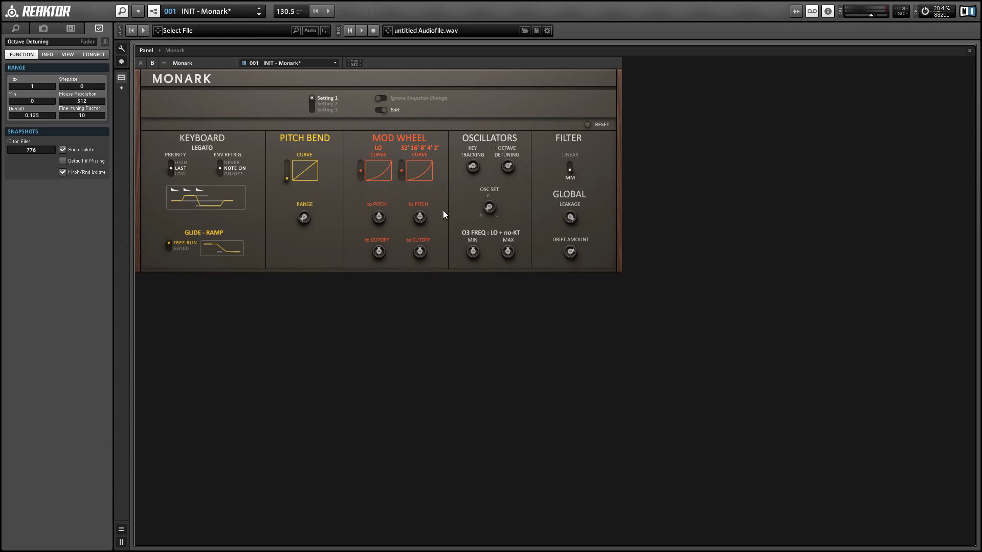
click(489, 207)
Marquee-select the O3 FREQ min and max knobs and check O3 FREQ MIN on view B
drag(453, 226, 523, 263)
click(141, 63)
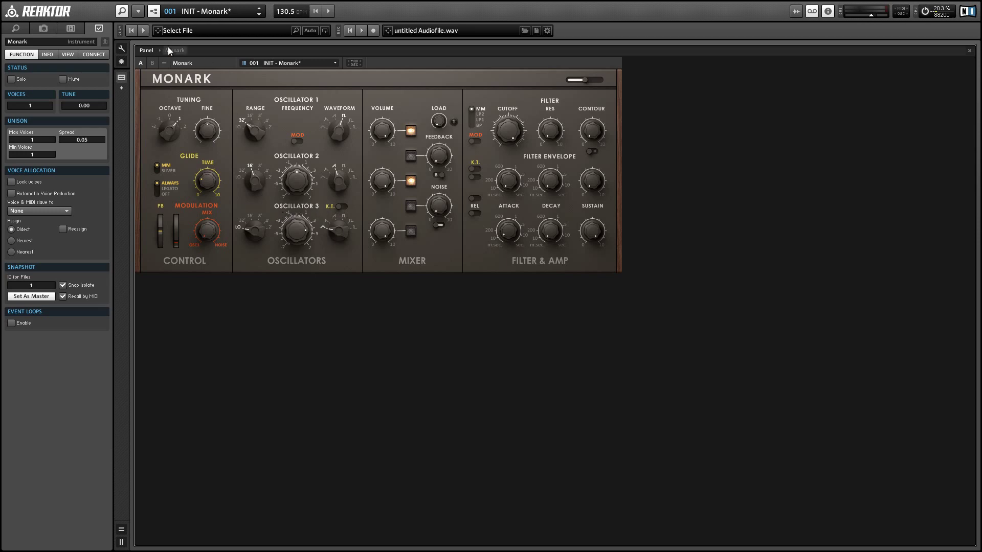
click(153, 63)
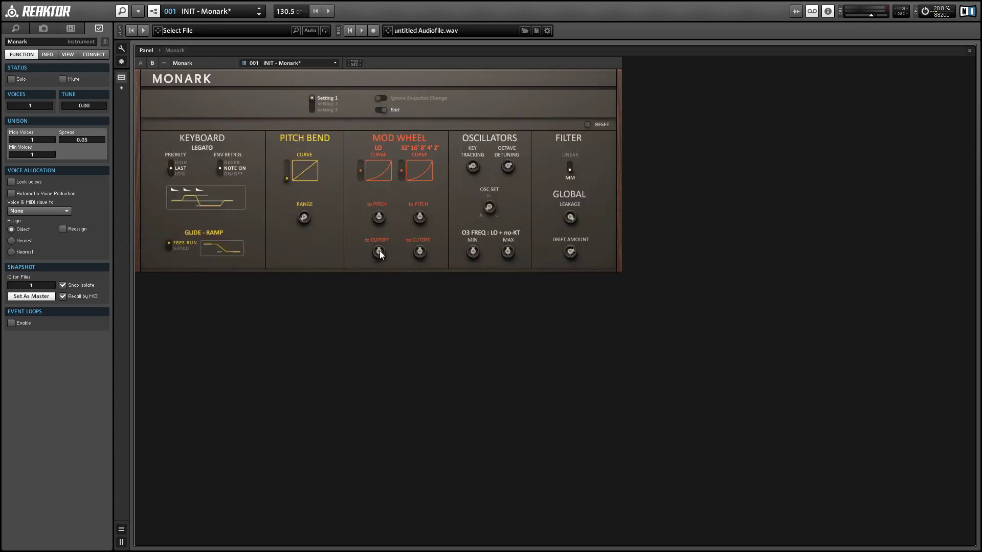
click(472, 251)
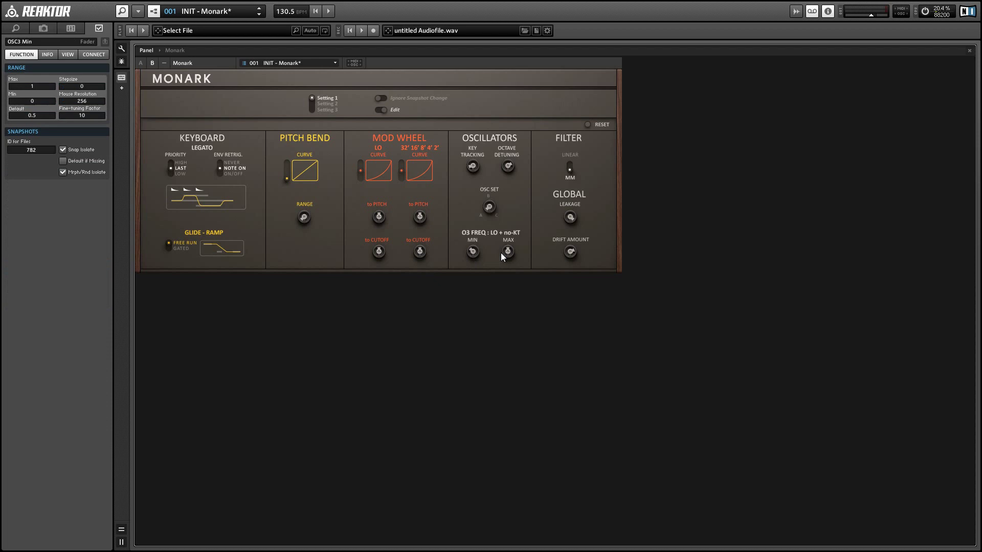
On the A panel, turn the oscillator 3 frequency knob back to centre
click(141, 63)
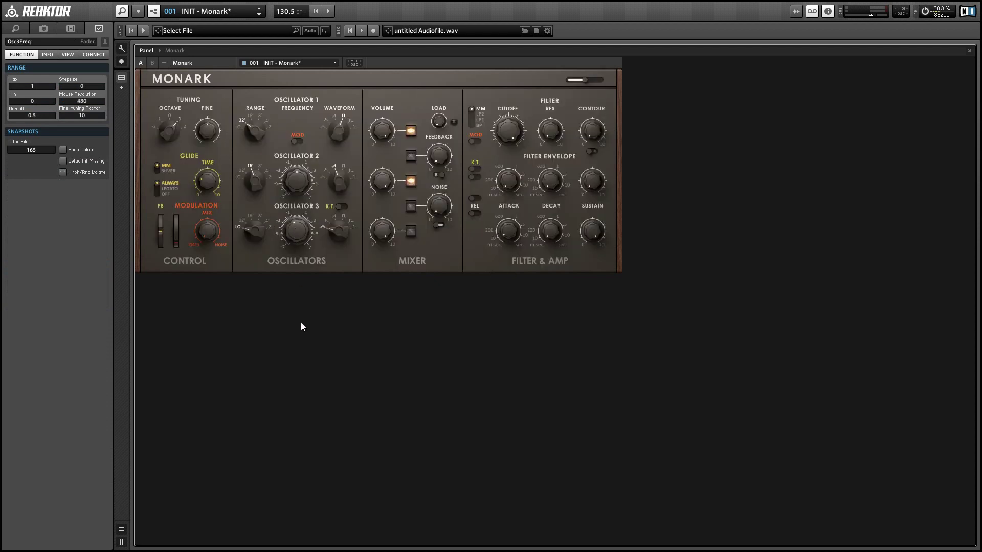
drag(285, 233, 293, 289)
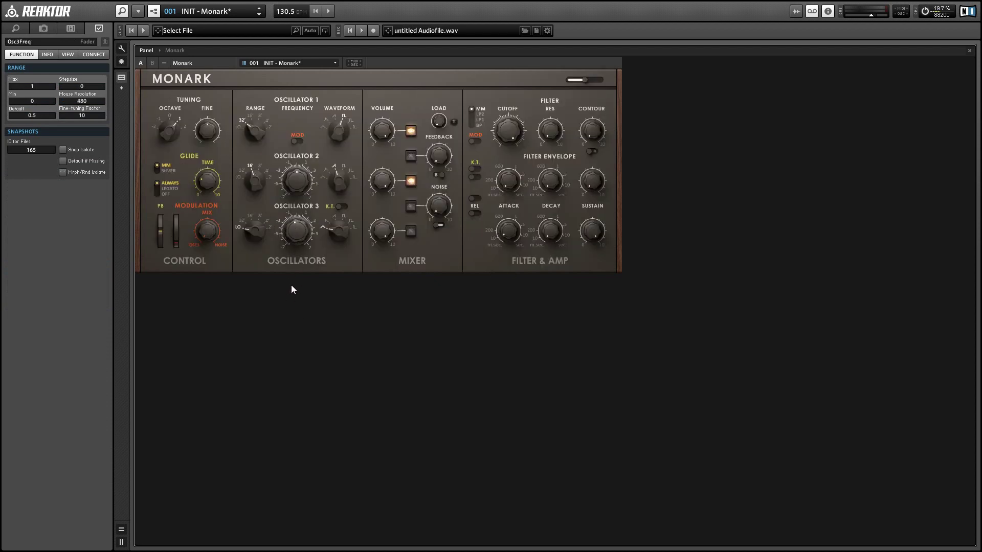
click(338, 240)
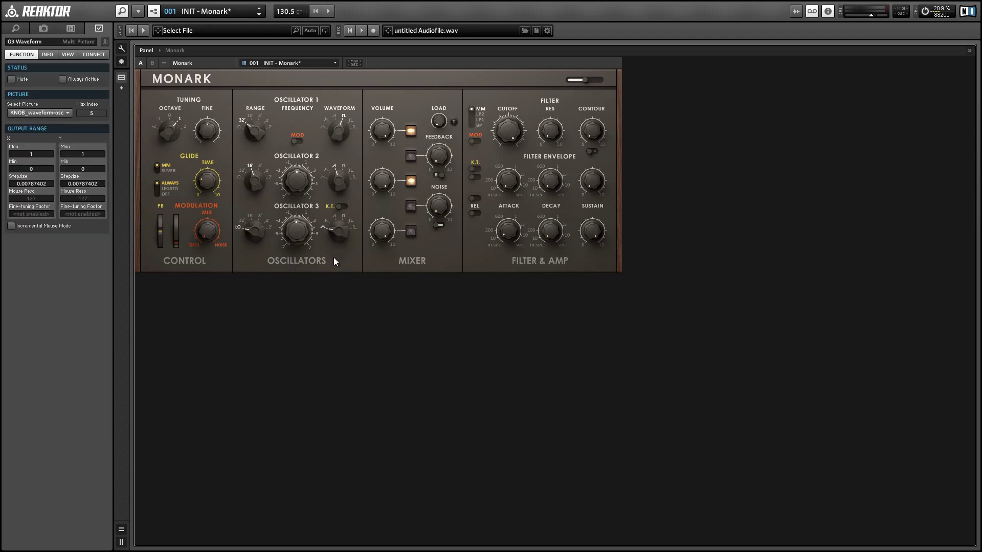
Return to view B and marquee-select the Filter section controls
click(152, 63)
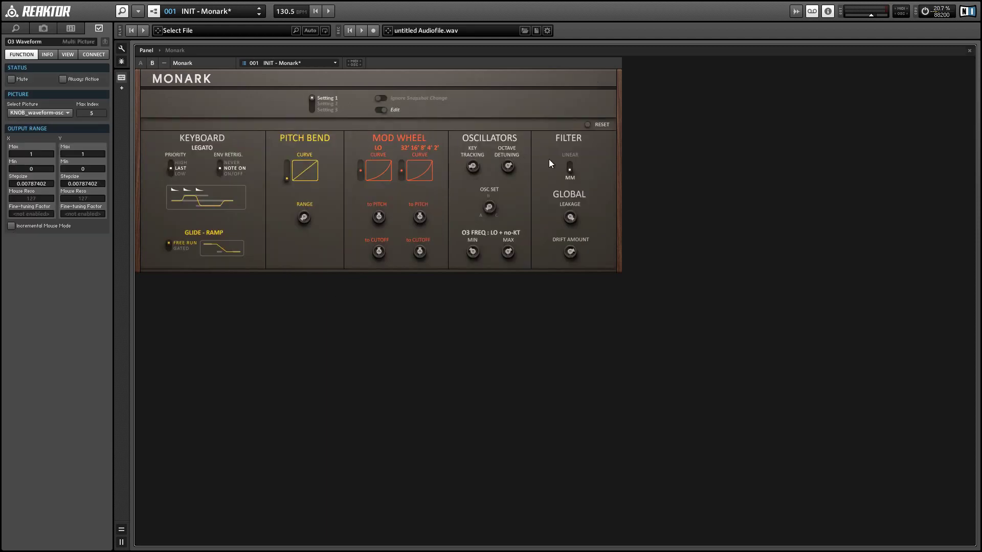
drag(544, 131, 597, 183)
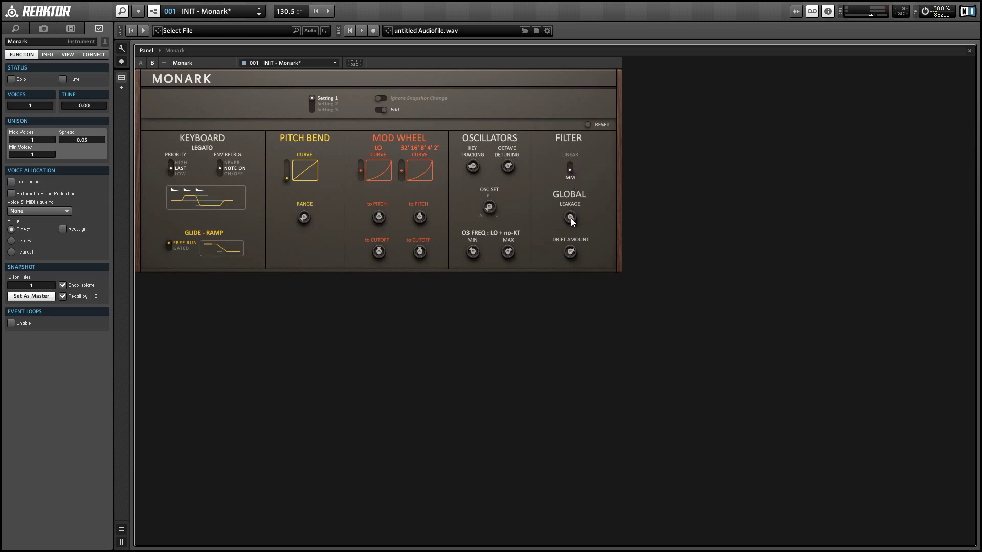
mouse_move(572, 221)
mouse_move(574, 253)
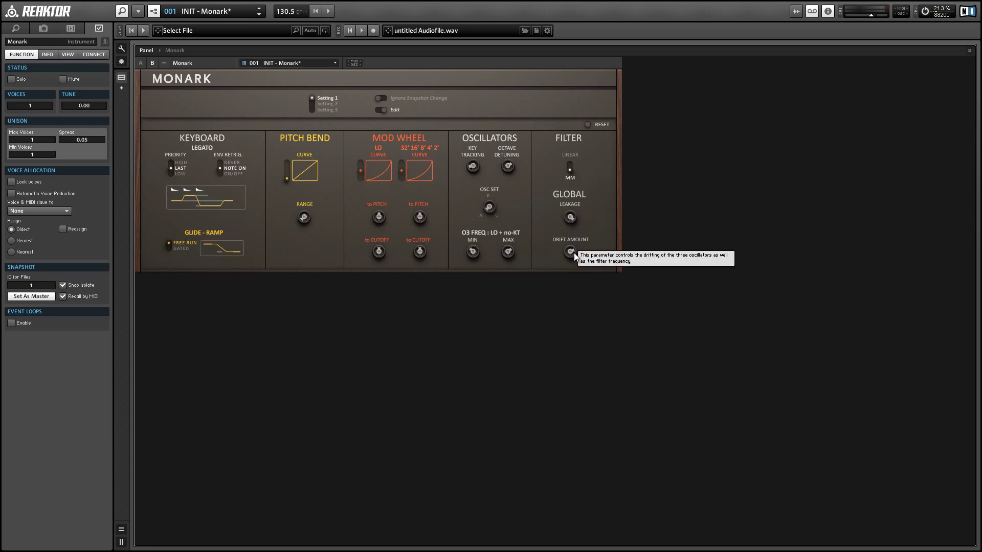
click(574, 253)
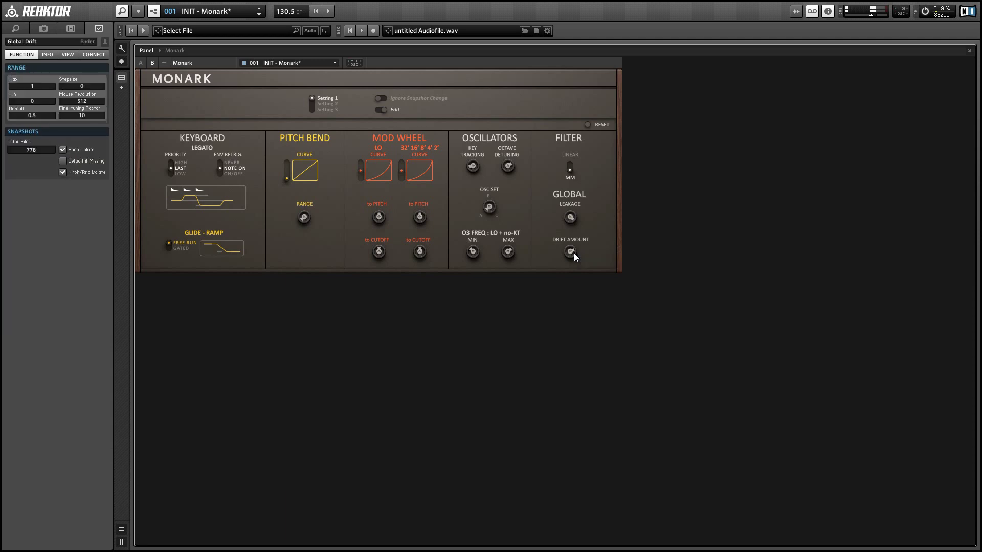